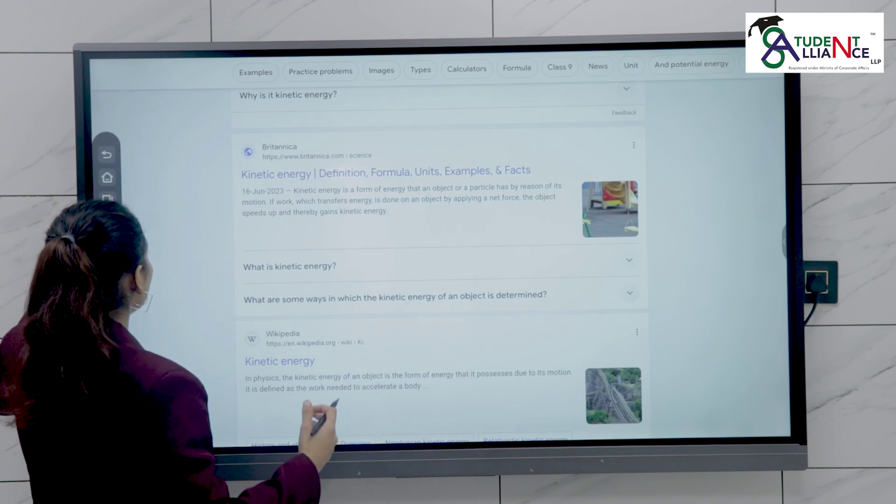
Switch back to the whiteboard via recent apps to Google-search the handwritten word 'Glycolysis'.
{"action": "left_click", "coordinate": [107, 199]}
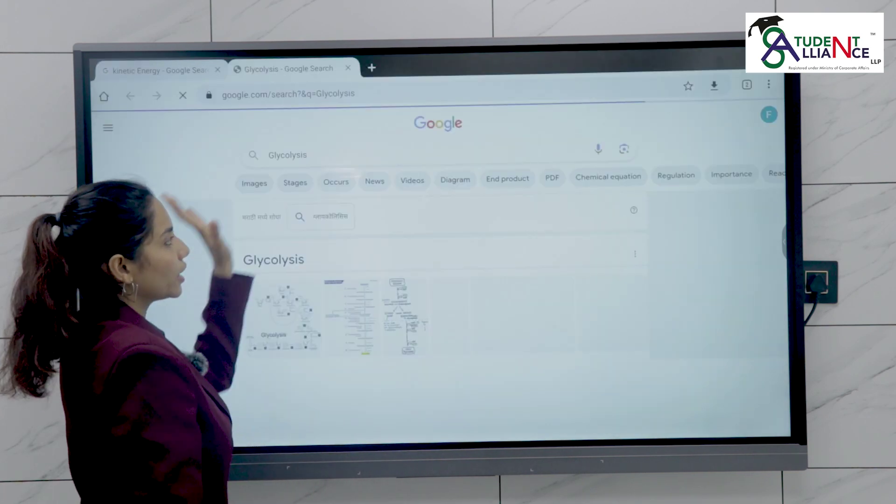
{"action": "mouse_move", "coordinate": [323, 354]}
{"action": "left_mouse_down"}
{"action": "mouse_move", "coordinate": [311, 190]}
{"action": "mouse_move", "coordinate": [300, 232]}
{"action": "left_mouse_up"}
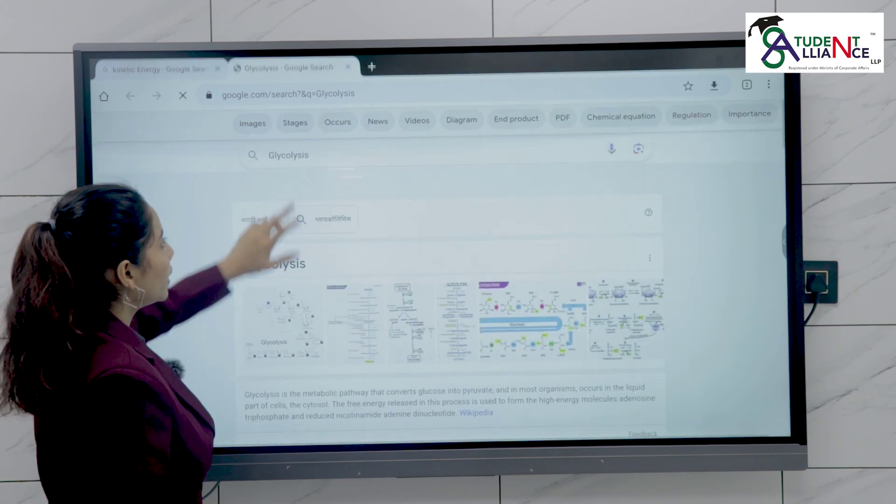